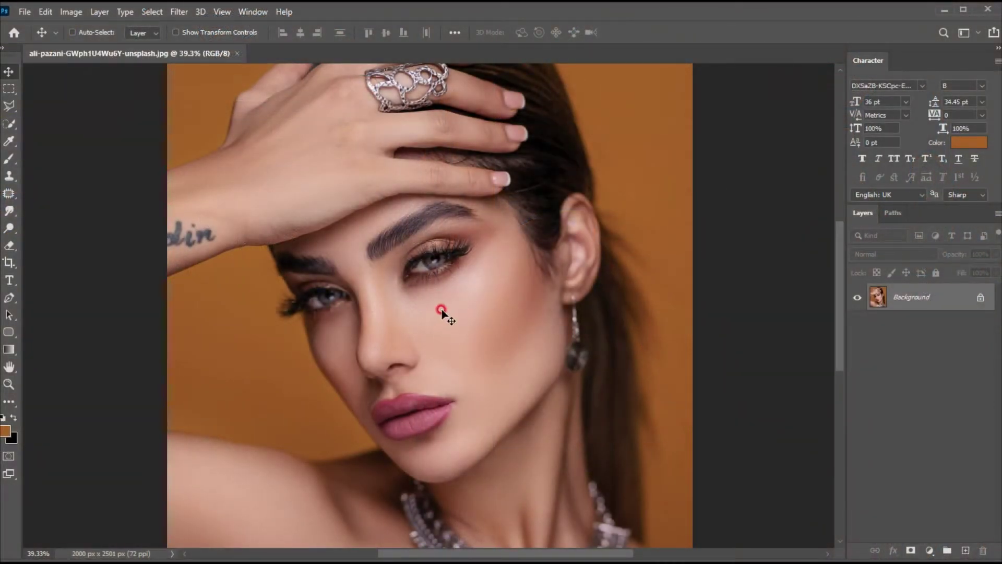
- Pan the portrait left and show the Gradients panel floating beside it
{"action": "left_click_drag", "start_coordinate": [436, 303], "coordinate": [280, 308]}
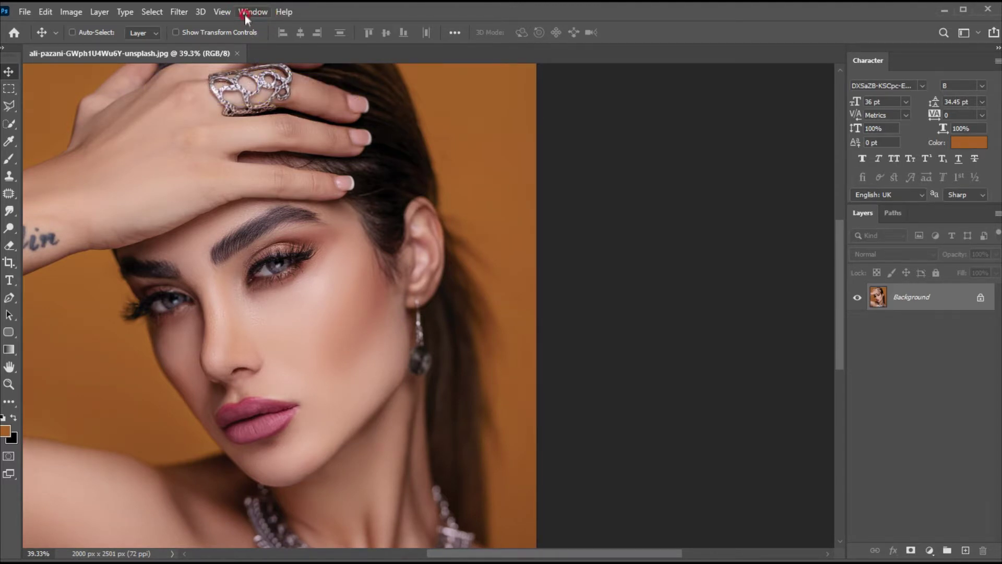
{"action": "left_click", "coordinate": [246, 15]}
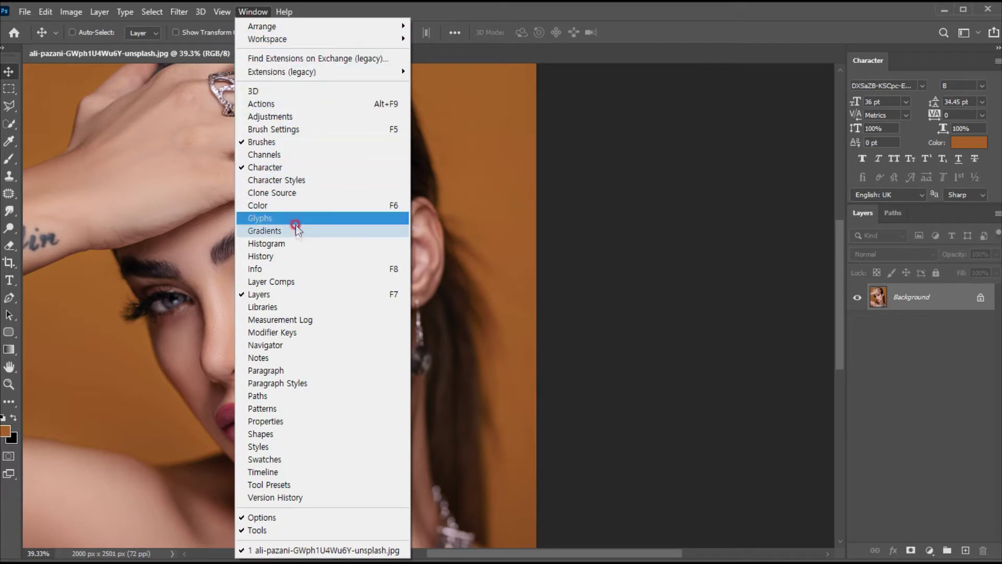
{"action": "left_click", "coordinate": [278, 231]}
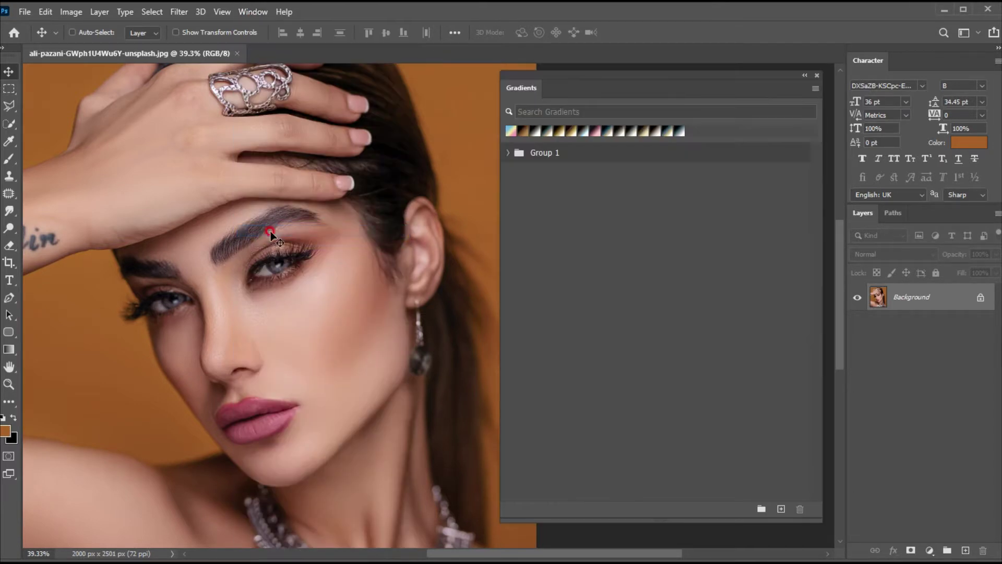
{"action": "left_click_drag", "start_coordinate": [675, 93], "coordinate": [671, 93]}
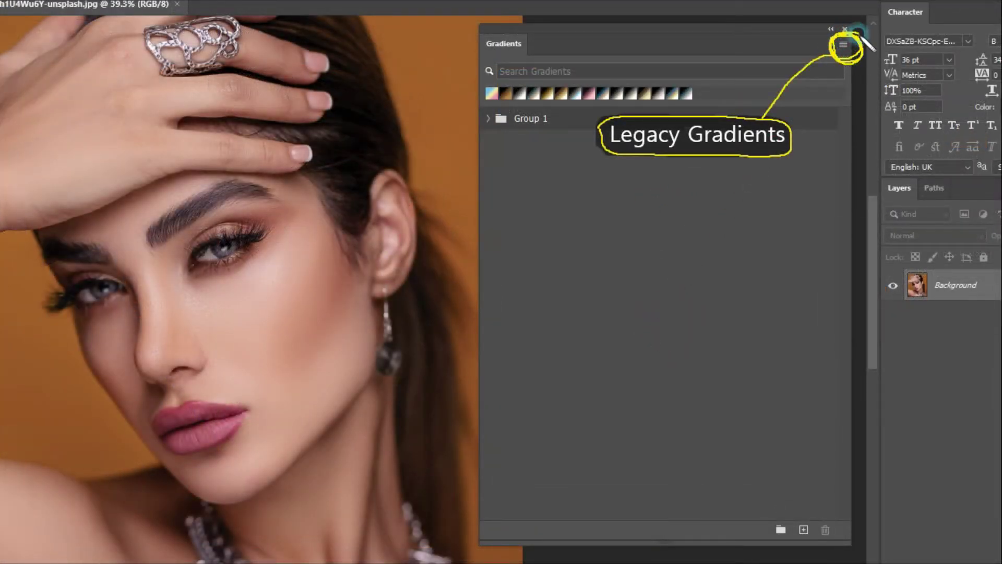
{"action": "left_click", "coordinate": [844, 45]}
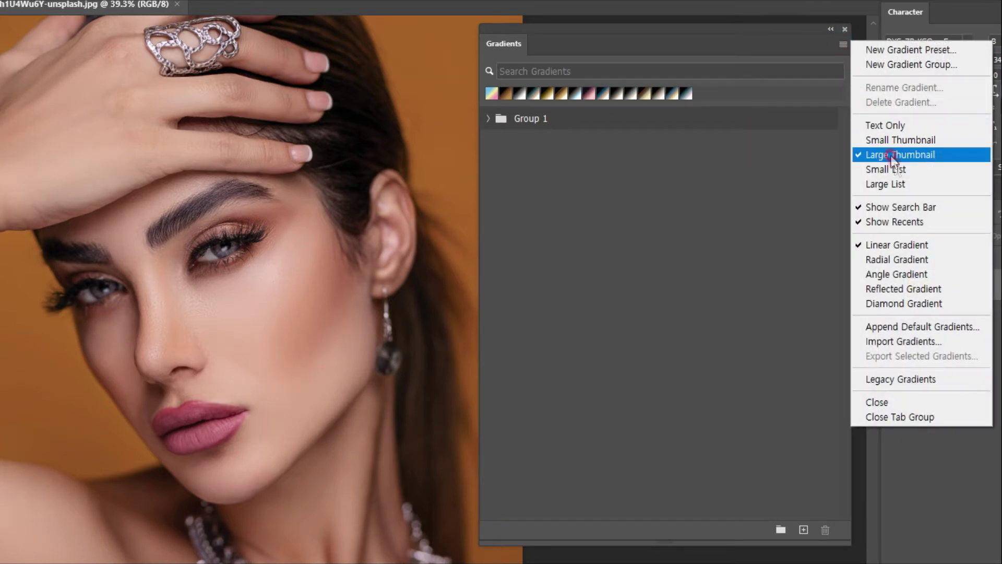
- Load the Legacy Gradients preset folder into the Gradients panel and select it
{"action": "left_click", "coordinate": [902, 380]}
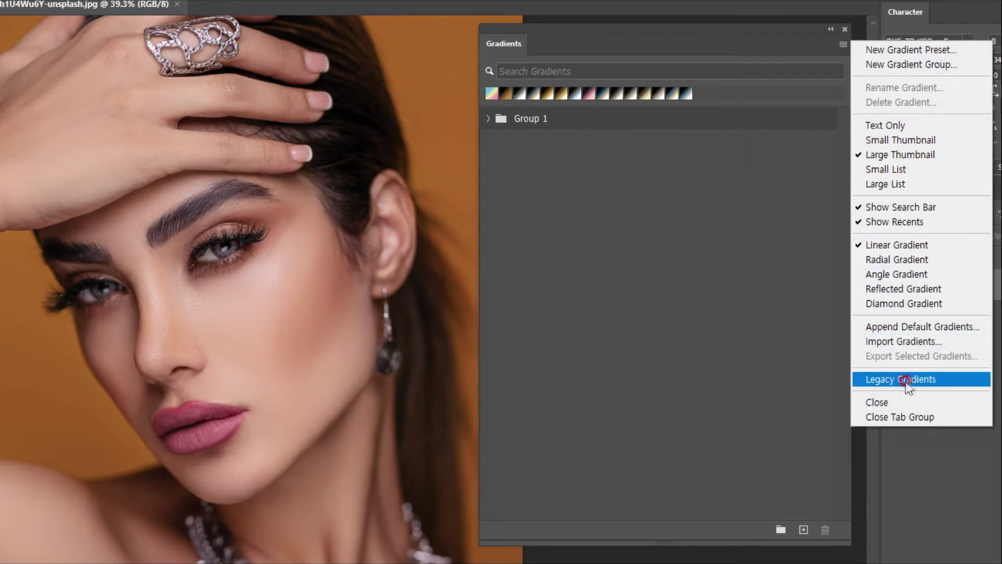
{"action": "left_click", "coordinate": [593, 140]}
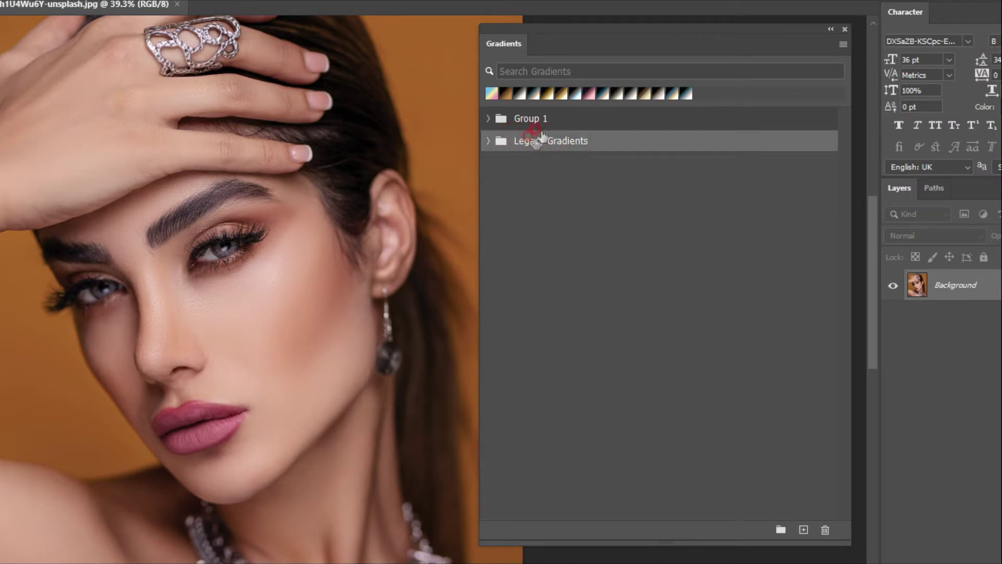
- Expand Legacy Gradients and preview the Legacy Default, Color Harmonies 1 and 2, and Metals sets
{"action": "left_click", "coordinate": [487, 140]}
{"action": "left_click", "coordinate": [503, 163]}
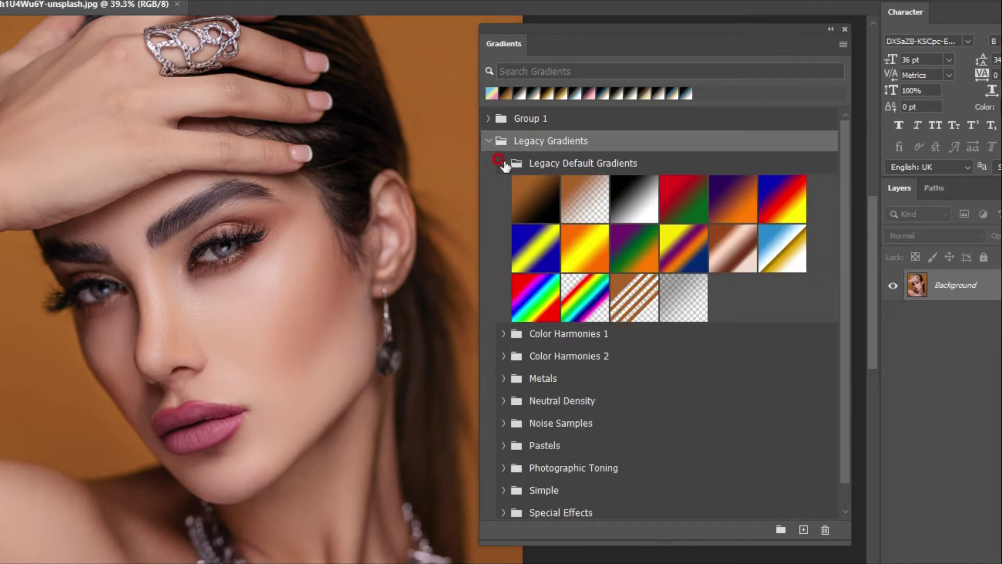
{"action": "left_click", "coordinate": [503, 163]}
{"action": "left_click", "coordinate": [502, 186]}
{"action": "left_click", "coordinate": [502, 186]}
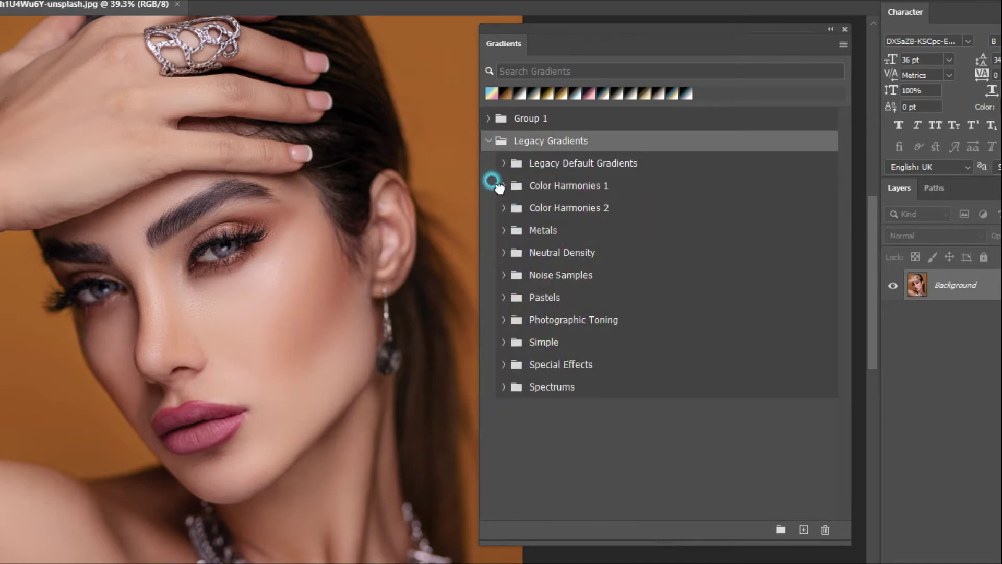
{"action": "left_click", "coordinate": [503, 208]}
{"action": "left_click", "coordinate": [502, 207]}
{"action": "left_click", "coordinate": [503, 230]}
- Preview the Neutral Density, Noise Samples and Pastels gradient sets
{"action": "left_click", "coordinate": [503, 253]}
{"action": "left_click", "coordinate": [503, 253]}
{"action": "left_click", "coordinate": [504, 275]}
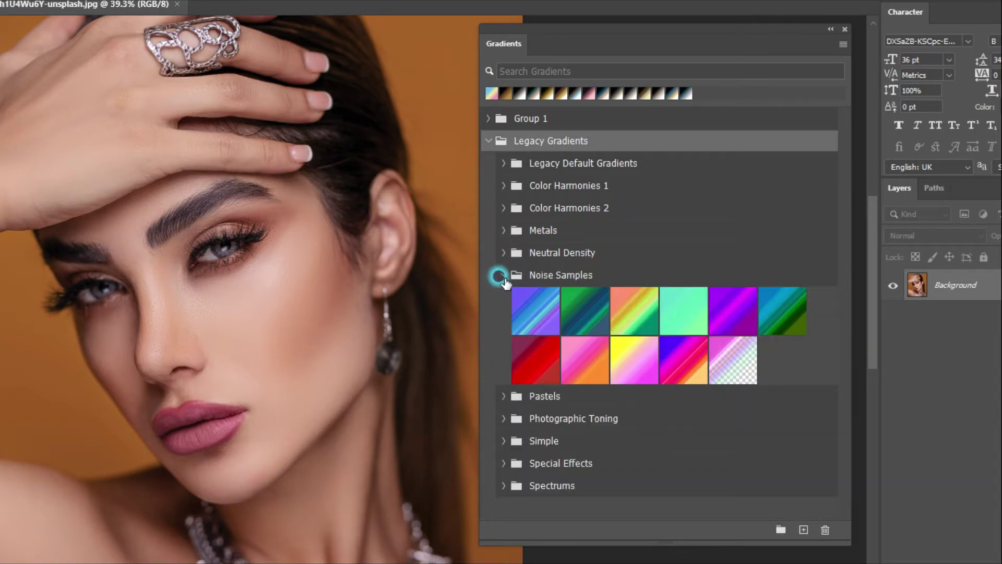
{"action": "left_click", "coordinate": [504, 275]}
{"action": "left_click", "coordinate": [503, 297]}
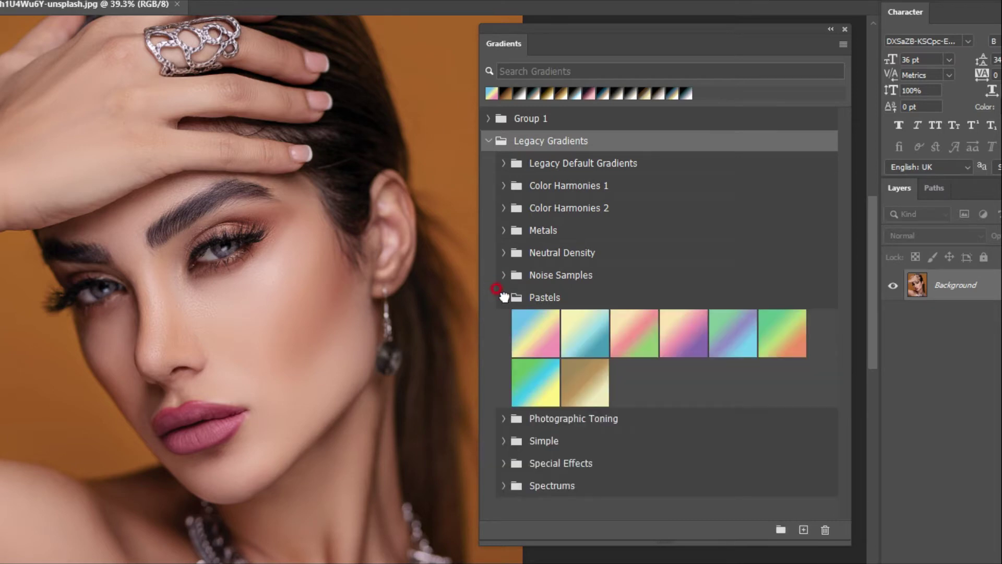
{"action": "left_click", "coordinate": [503, 297]}
- Expand the Photographic Toning set and scroll through its presets
{"action": "left_click", "coordinate": [502, 319]}
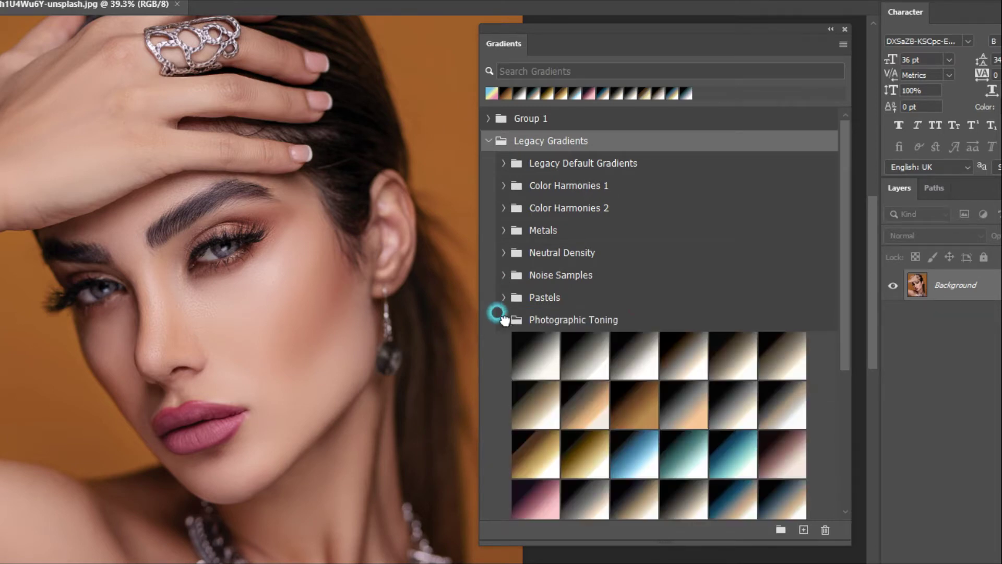
{"action": "scroll", "coordinate": [664, 295], "scroll_direction": "down", "scroll_amount": 5}
{"action": "scroll", "coordinate": [669, 303], "scroll_direction": "down", "scroll_amount": 1}
{"action": "scroll", "coordinate": [664, 300], "scroll_direction": "down", "scroll_amount": 2}
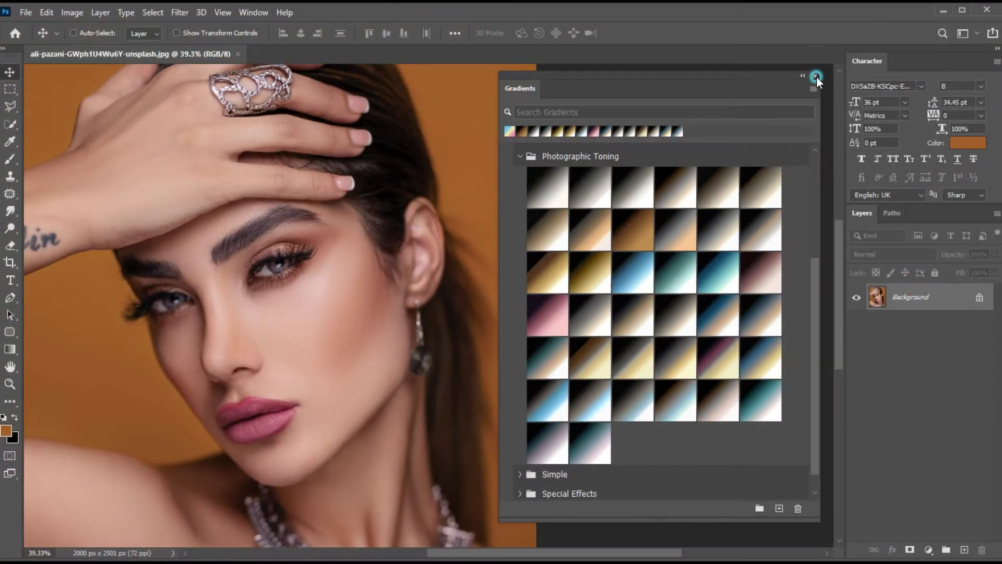
- Close the Gradients panel and add a Gradient Map adjustment layer, opening its gradient editor
{"action": "left_click", "coordinate": [816, 76]}
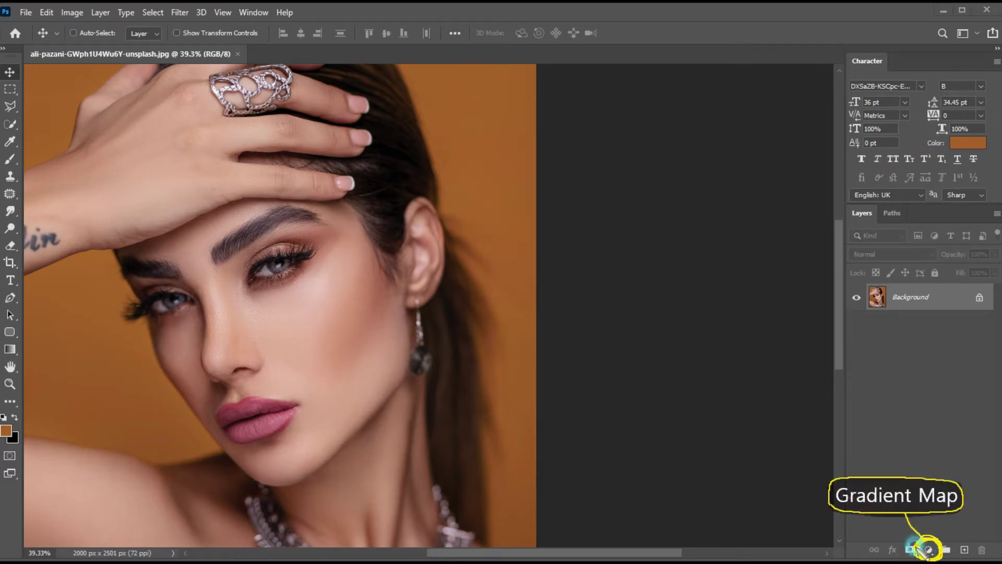
{"action": "left_click", "coordinate": [929, 549]}
{"action": "left_click_drag", "start_coordinate": [929, 549], "coordinate": [928, 533]}
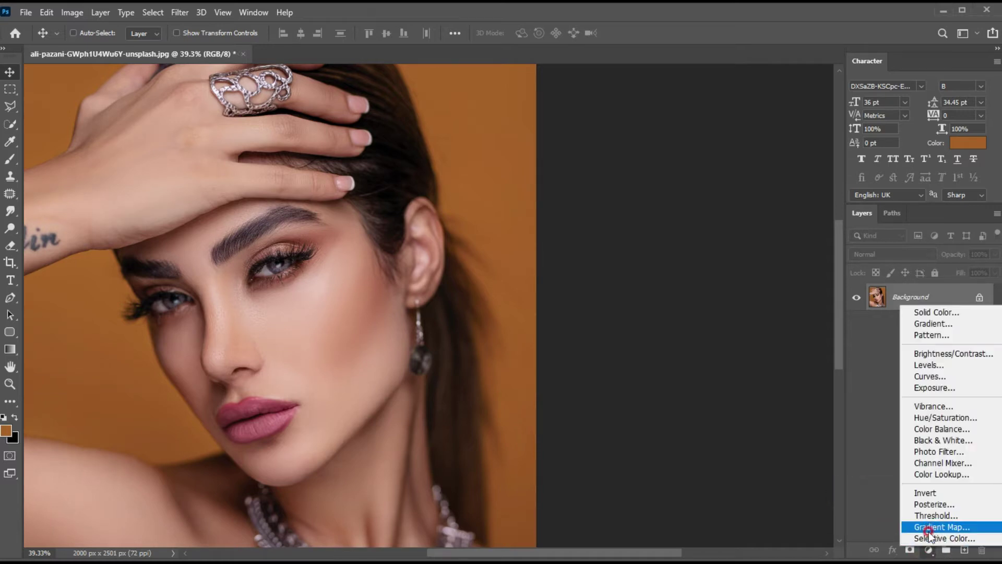
{"action": "left_click", "coordinate": [936, 527]}
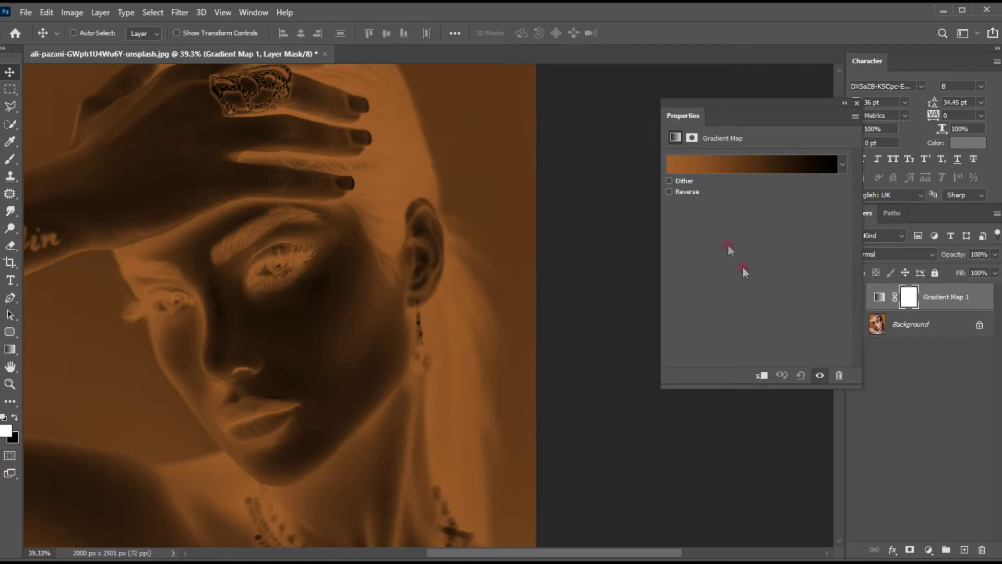
{"action": "left_click", "coordinate": [726, 163]}
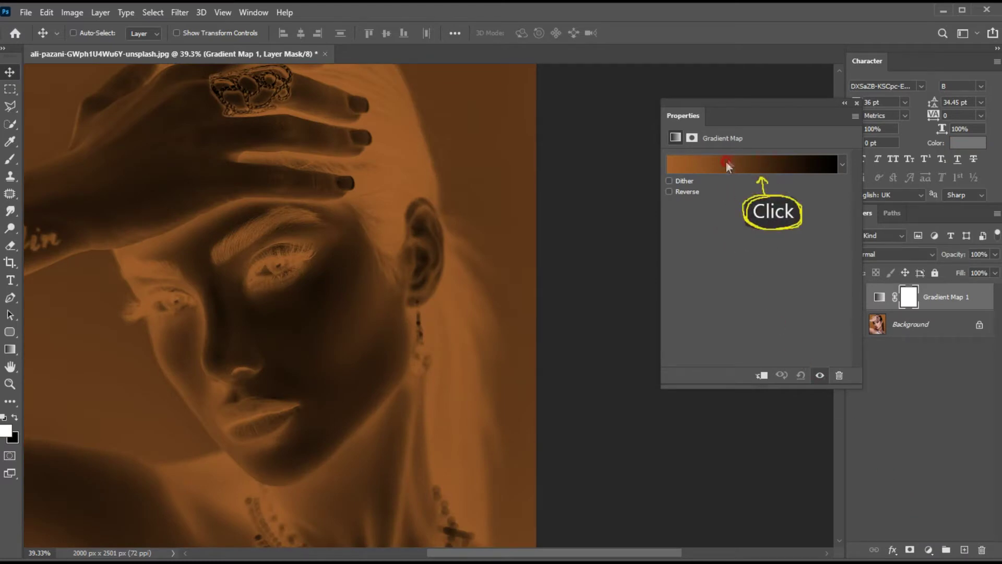
{"action": "left_click", "coordinate": [757, 167]}
- In the gradient editor, expand Legacy Gradients > Photographic Toning and scroll to its presets
{"action": "left_click_drag", "start_coordinate": [687, 90], "coordinate": [659, 88]}
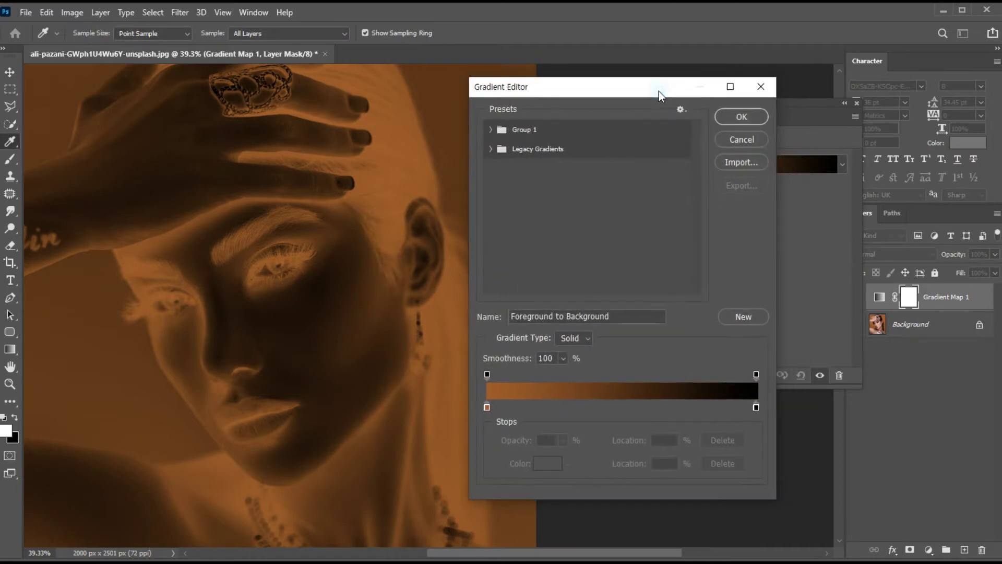
{"action": "left_click", "coordinate": [518, 149]}
{"action": "scroll", "coordinate": [551, 206], "scroll_direction": "down", "scroll_amount": 3}
{"action": "scroll", "coordinate": [556, 205], "scroll_direction": "down", "scroll_amount": 1}
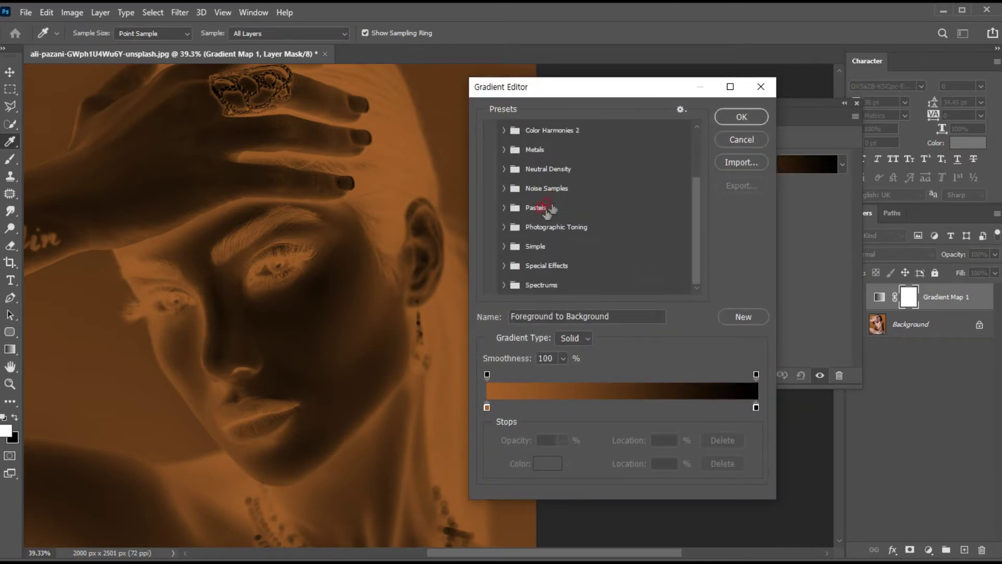
{"action": "left_click", "coordinate": [504, 227]}
{"action": "scroll", "coordinate": [577, 202], "scroll_direction": "down", "scroll_amount": 2}
{"action": "scroll", "coordinate": [576, 202], "scroll_direction": "down", "scroll_amount": 1}
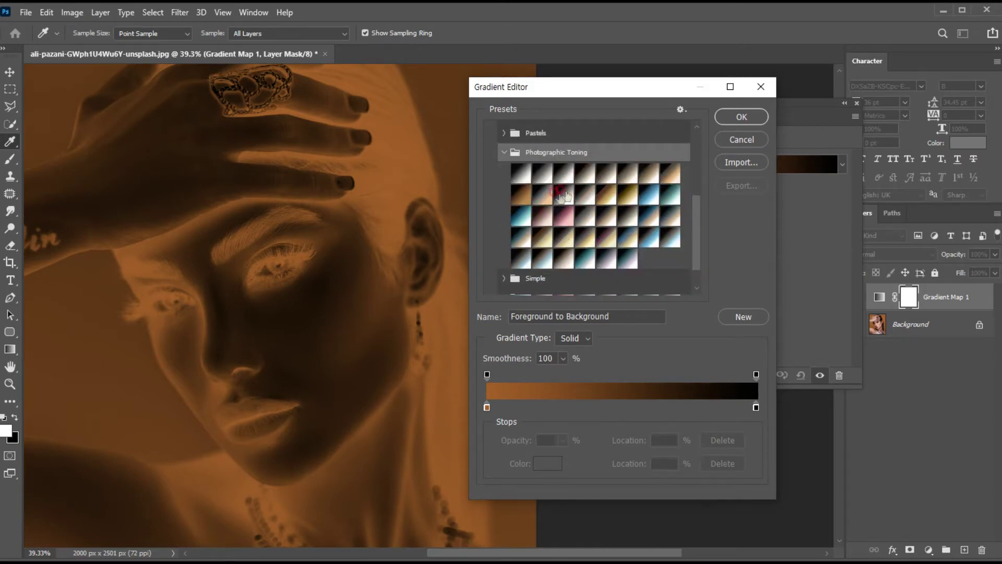
- Preview the neutral black-and-white, sepia and gold-sepia toning presets on the portrait
{"action": "left_click", "coordinate": [521, 176]}
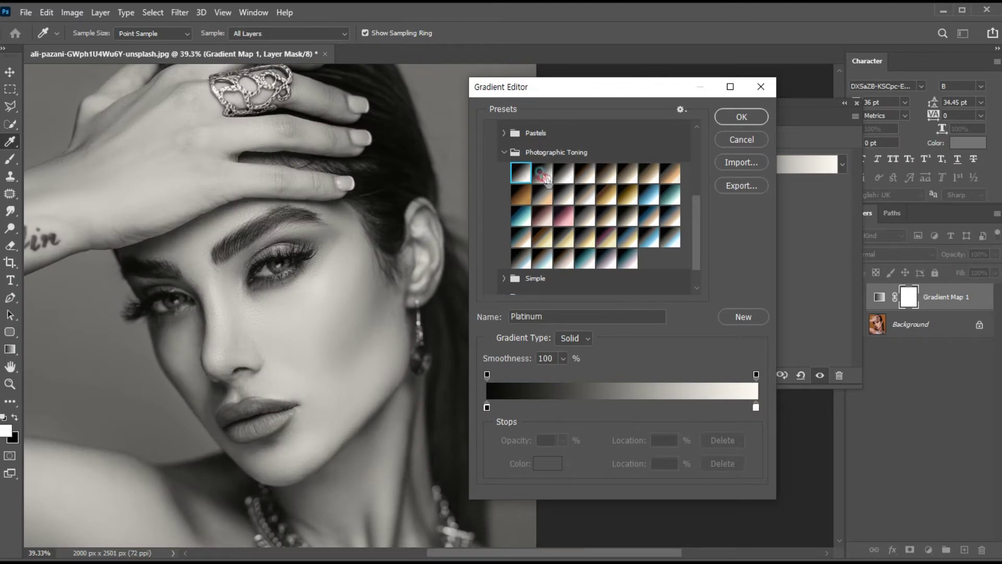
{"action": "left_click", "coordinate": [543, 175]}
{"action": "left_click", "coordinate": [573, 180]}
{"action": "left_click", "coordinate": [606, 175]}
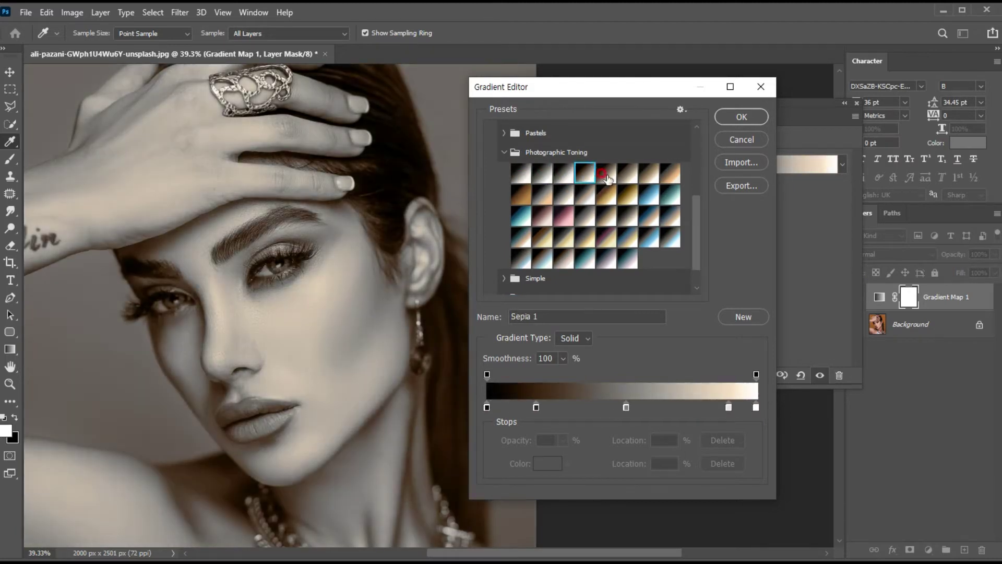
{"action": "left_click", "coordinate": [628, 175]}
{"action": "left_click", "coordinate": [670, 173]}
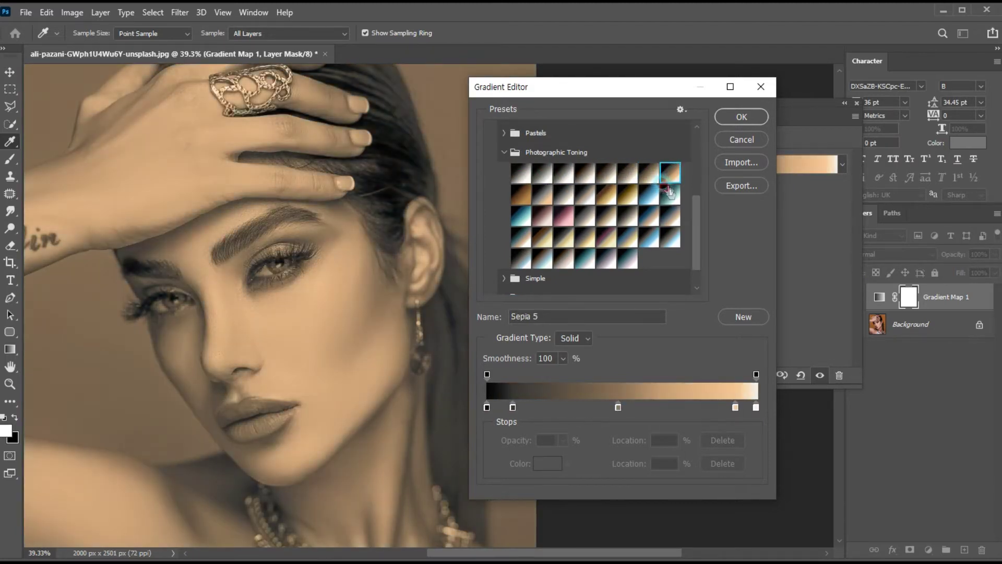
{"action": "left_click", "coordinate": [649, 195]}
{"action": "left_click", "coordinate": [606, 195]}
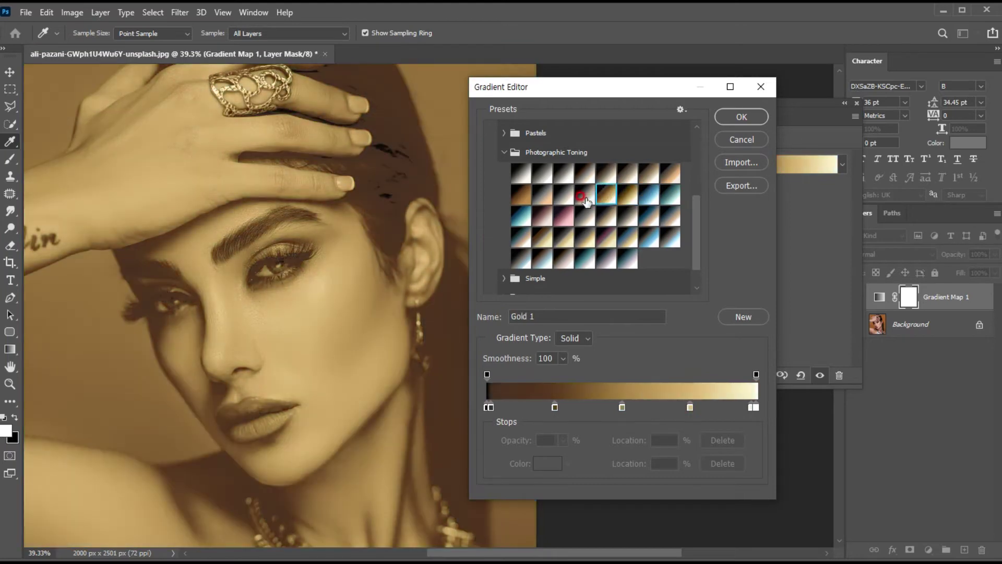
{"action": "left_click", "coordinate": [586, 194]}
{"action": "left_click", "coordinate": [539, 196]}
{"action": "left_click", "coordinate": [519, 214]}
- Preview the sepia-selenium, blue, sepia-brown and cyan-teal toning presets
{"action": "left_click", "coordinate": [564, 216]}
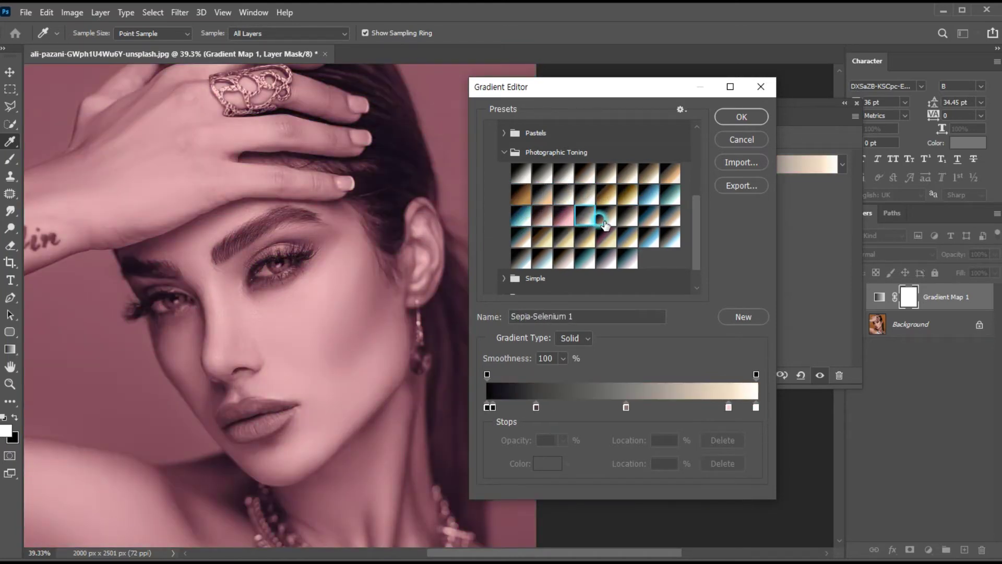
{"action": "left_click", "coordinate": [606, 215]}
{"action": "left_click", "coordinate": [647, 220]}
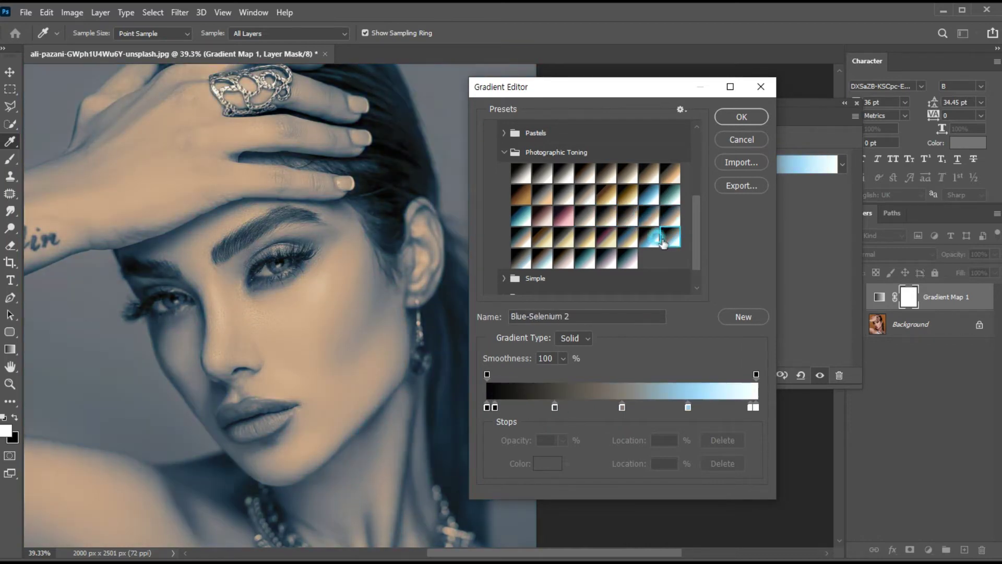
{"action": "left_click", "coordinate": [627, 237]}
{"action": "left_click", "coordinate": [606, 237]}
{"action": "left_click", "coordinate": [564, 237]}
{"action": "left_click", "coordinate": [521, 258]}
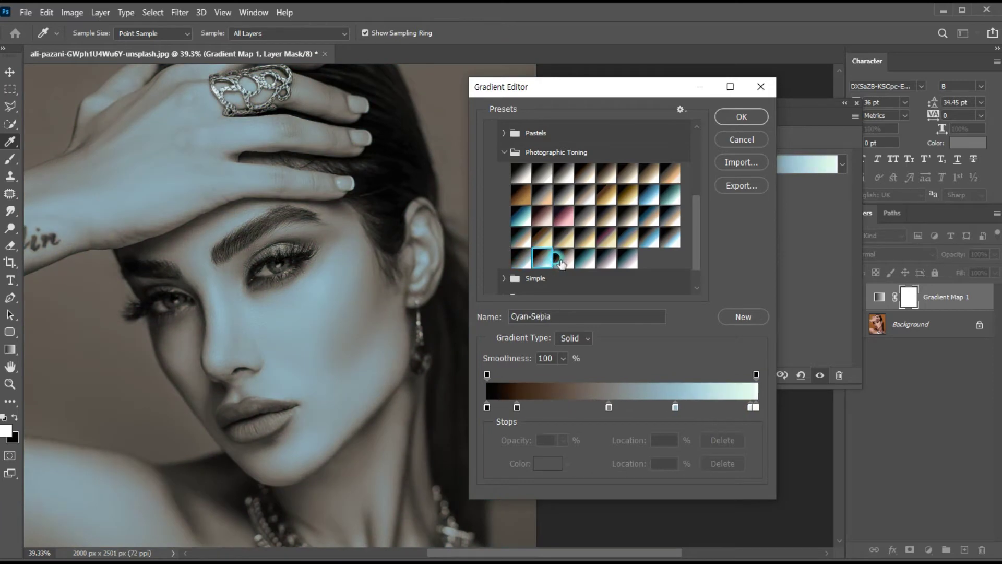
{"action": "left_click", "coordinate": [564, 259]}
- Apply and confirm the Sepia Antique preset, then move the Properties panel aside
{"action": "left_click", "coordinate": [606, 258]}
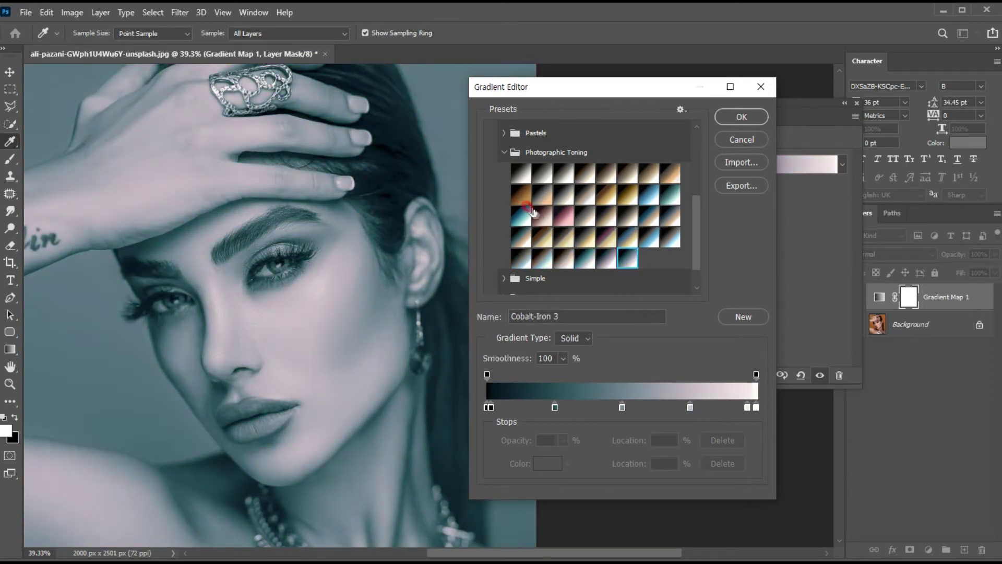
{"action": "left_click", "coordinate": [519, 194]}
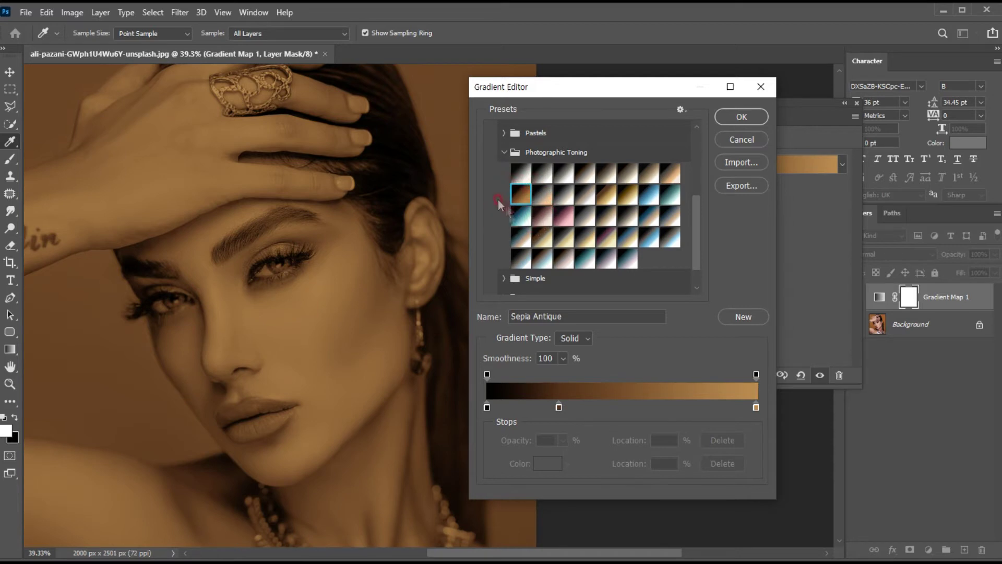
{"action": "left_click", "coordinate": [737, 118]}
{"action": "left_click_drag", "start_coordinate": [737, 117], "coordinate": [692, 116]}
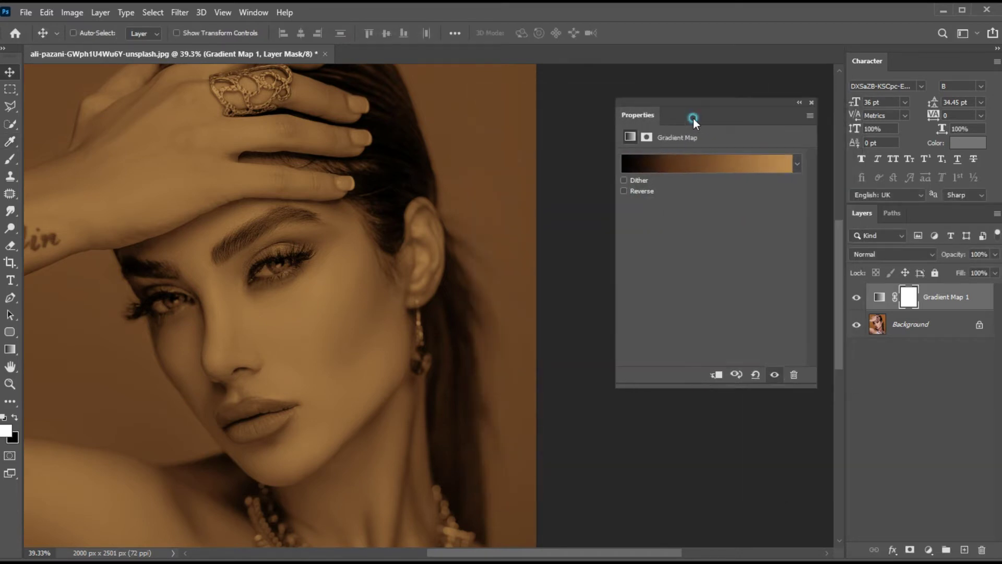
- Close the gradient map's Properties panel and pan the sepia portrait back to centre
{"action": "left_click", "coordinate": [813, 101]}
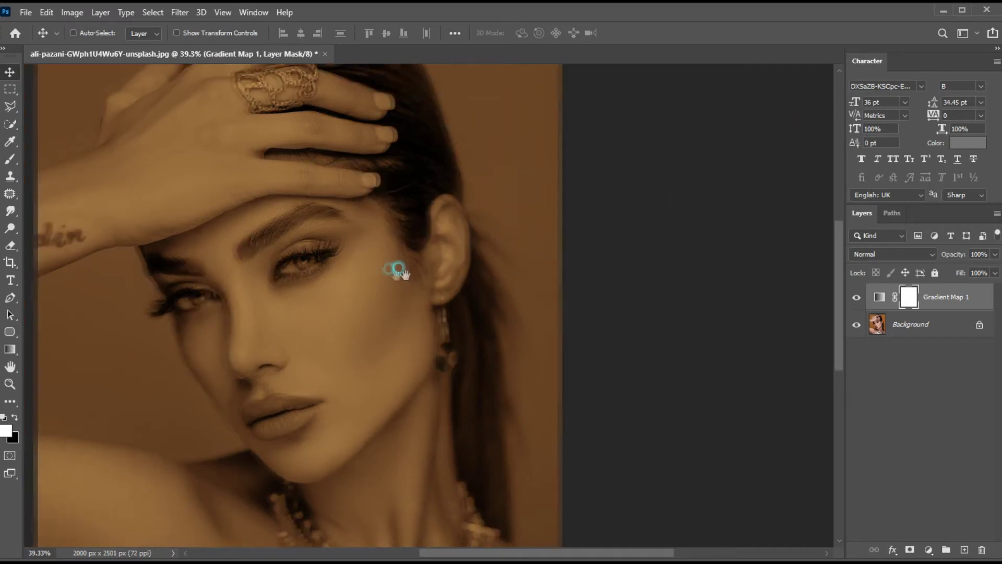
{"action": "left_click_drag", "start_coordinate": [383, 272], "coordinate": [509, 256]}
{"action": "left_click", "coordinate": [510, 280]}
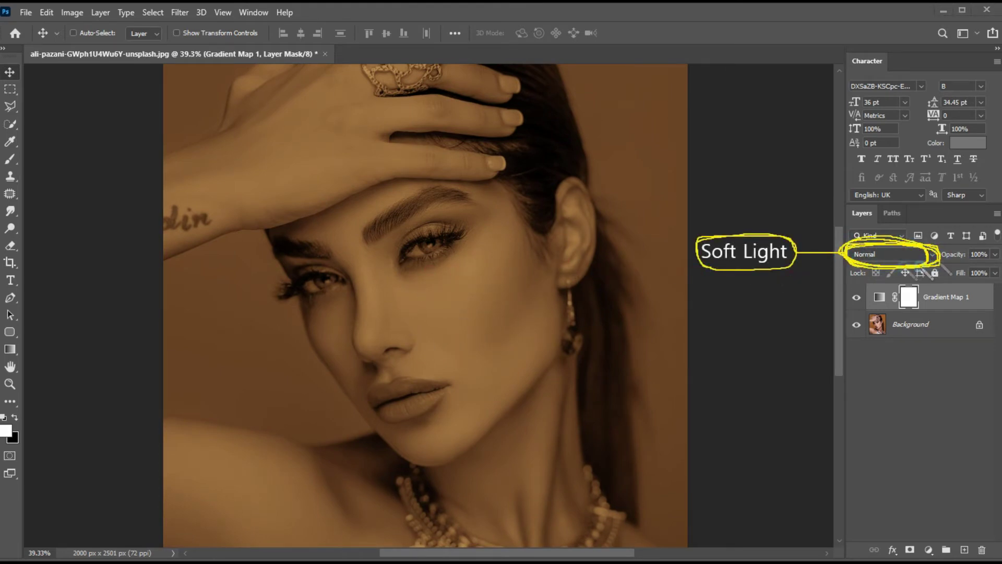
{"action": "left_click", "coordinate": [879, 254]}
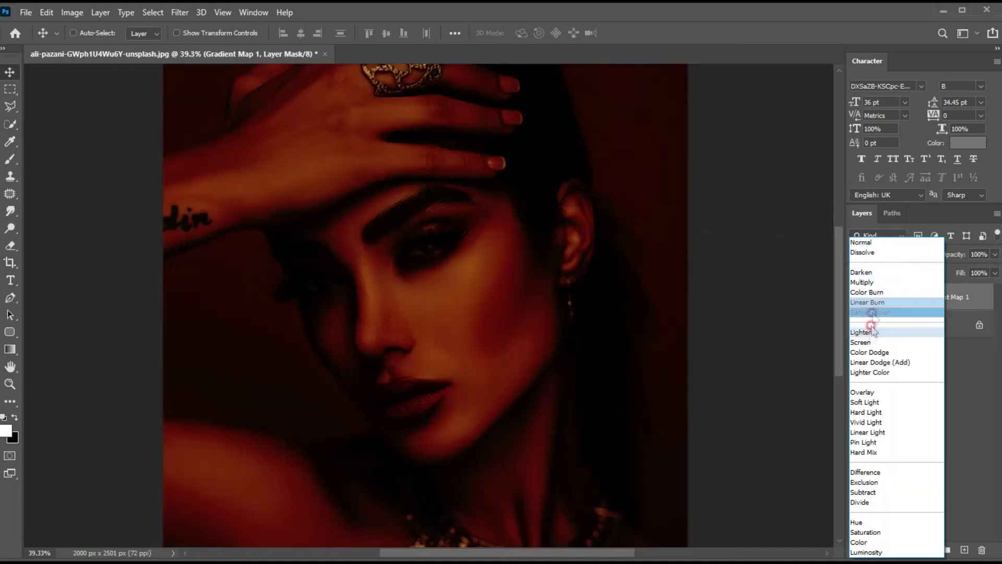
- Set the Gradient Map 1 layer's blend mode to Soft Light
{"action": "left_click", "coordinate": [864, 402]}
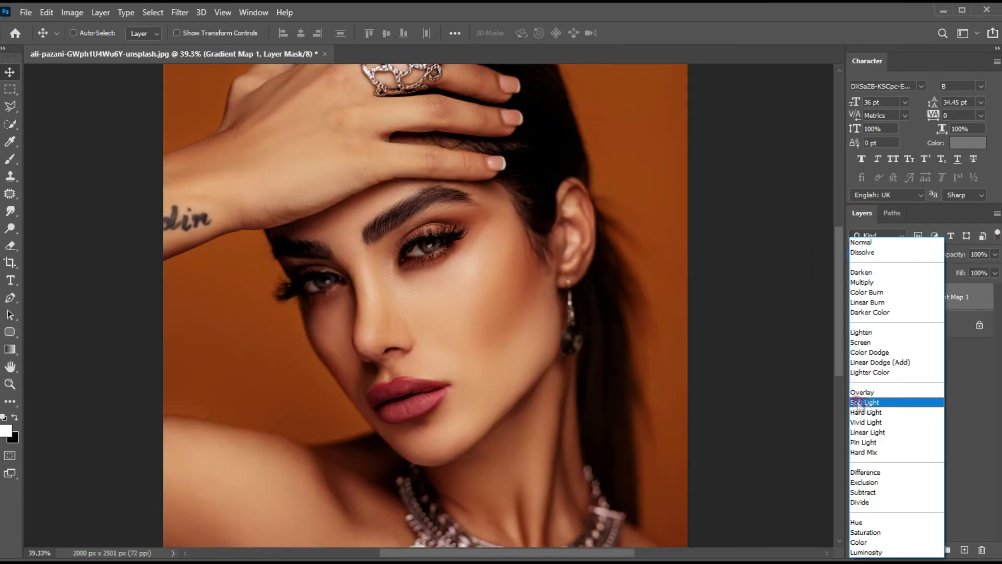
{"action": "left_click", "coordinate": [864, 402]}
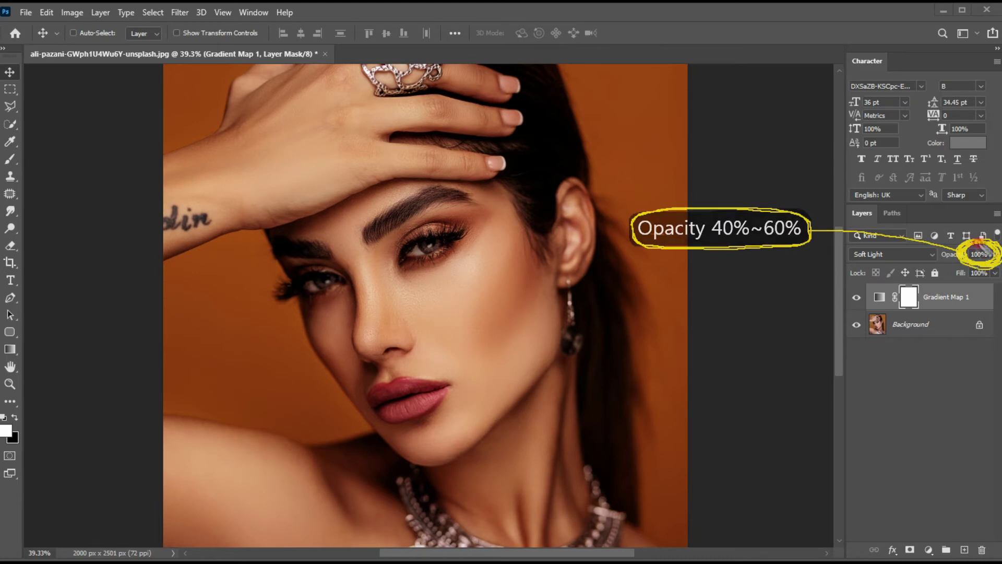
- Lower the Gradient Map 1 layer's opacity to 55%
{"action": "left_click", "coordinate": [984, 251]}
{"action": "left_click", "coordinate": [992, 254]}
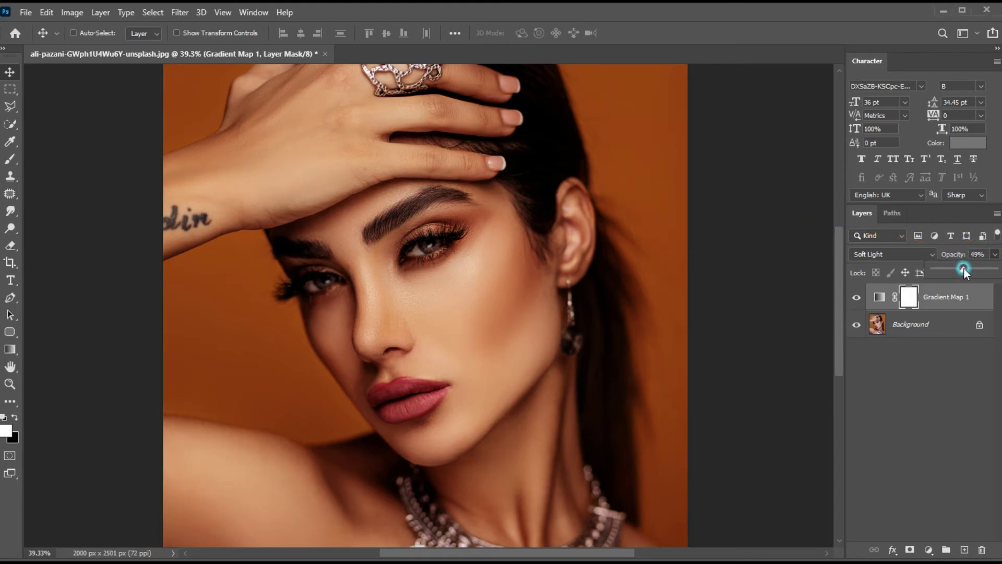
{"action": "left_click_drag", "start_coordinate": [964, 271], "coordinate": [967, 272]}
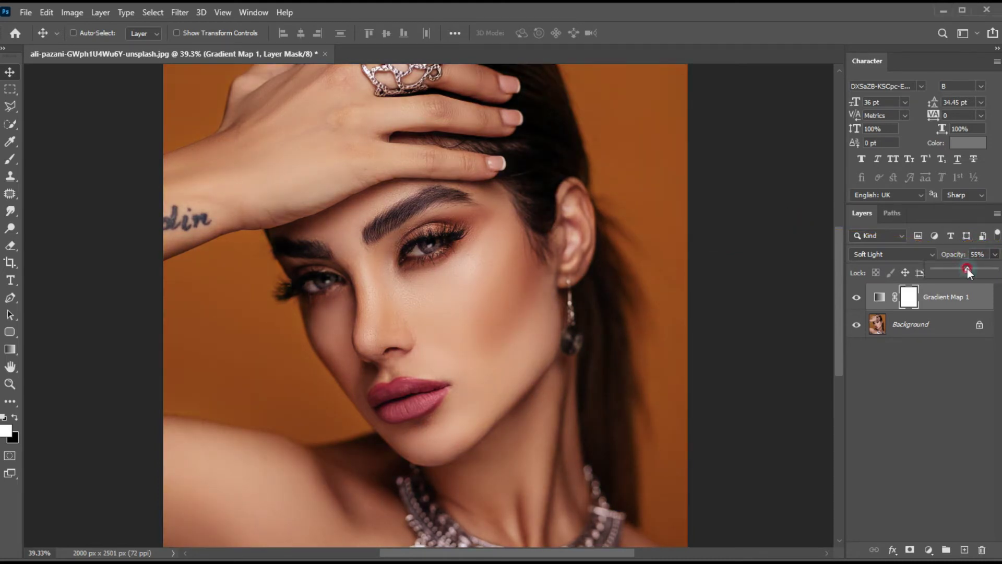
{"action": "left_click", "coordinate": [698, 256]}
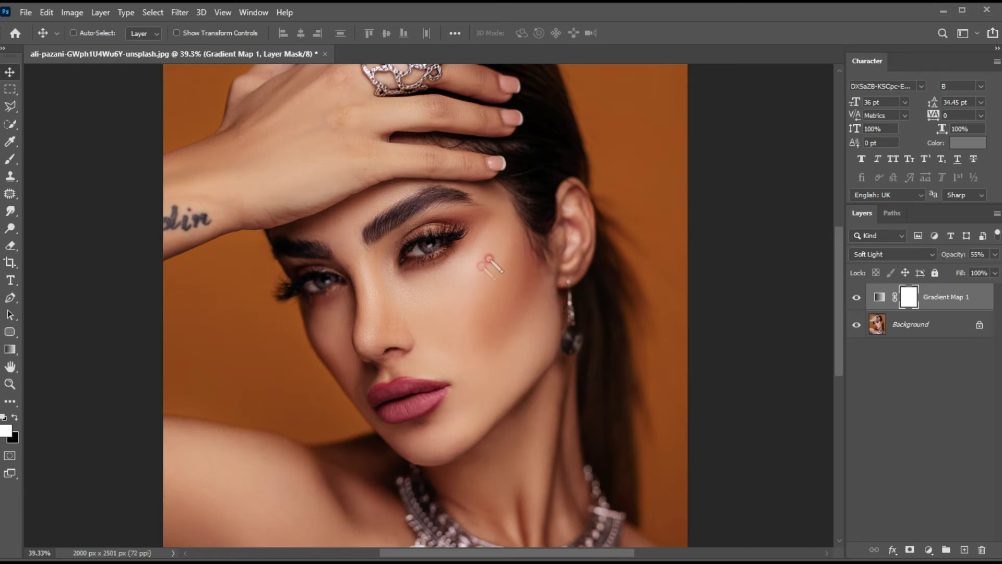
{"action": "left_click_drag", "start_coordinate": [537, 131], "coordinate": [534, 140]}
{"action": "left_click_drag", "start_coordinate": [278, 261], "coordinate": [281, 260]}
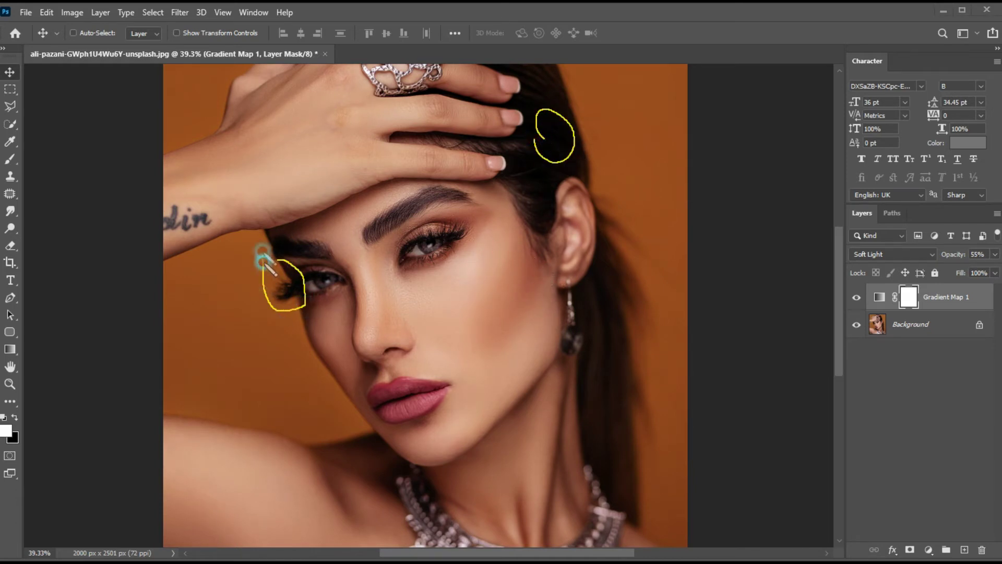
{"action": "left_click_drag", "start_coordinate": [348, 447], "coordinate": [339, 443]}
{"action": "left_click_drag", "start_coordinate": [597, 404], "coordinate": [598, 384]}
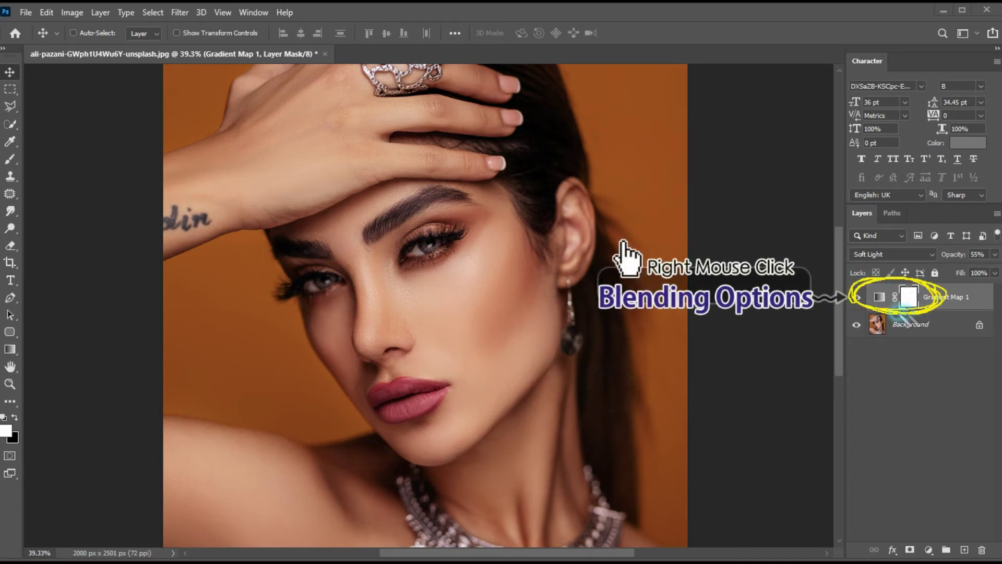
- Open the Blending Options layer style window for Gradient Map 1
{"action": "right_click", "coordinate": [890, 285]}
{"action": "right_click", "coordinate": [931, 298]}
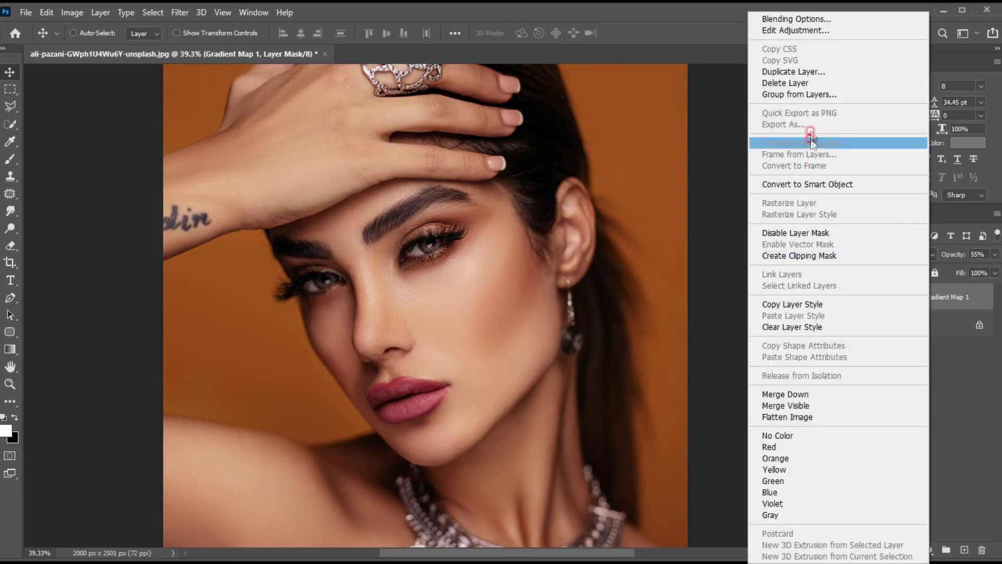
{"action": "left_click", "coordinate": [778, 21]}
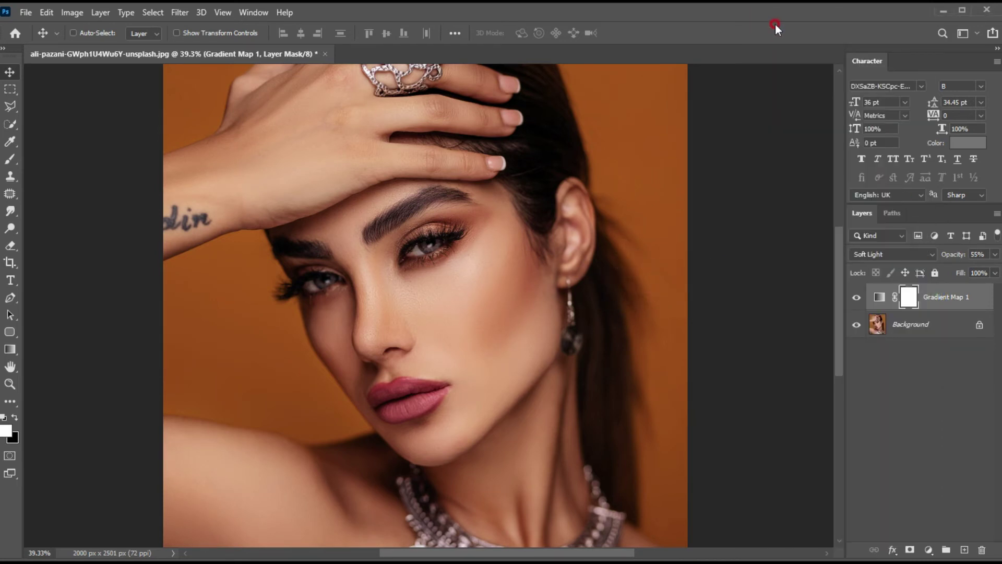
{"action": "left_click_drag", "start_coordinate": [747, 106], "coordinate": [712, 113]}
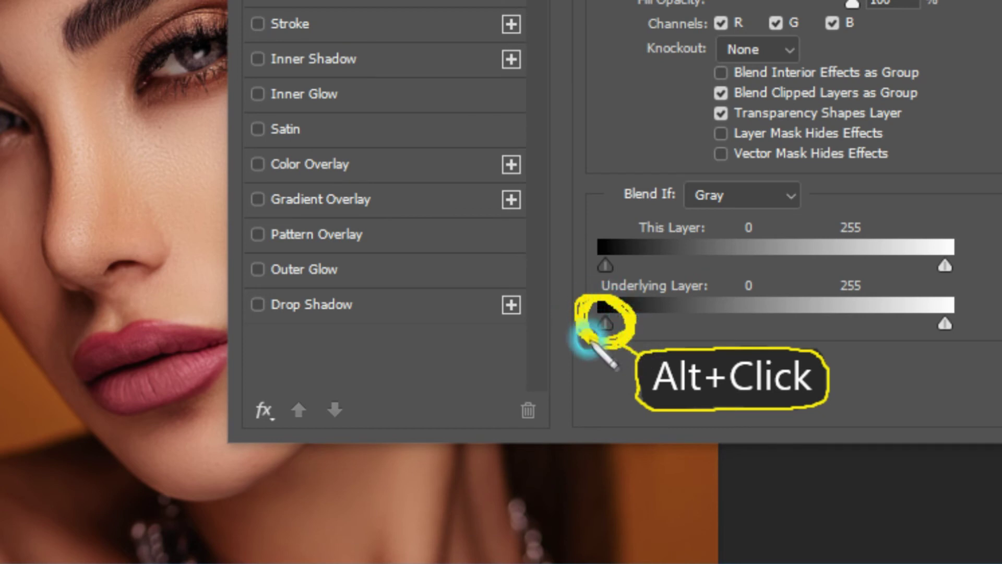
- Split the Underlying Layer black Blend If slider to 6/56 and confirm
{"action": "left_click", "coordinate": [586, 307], "text": "alt"}
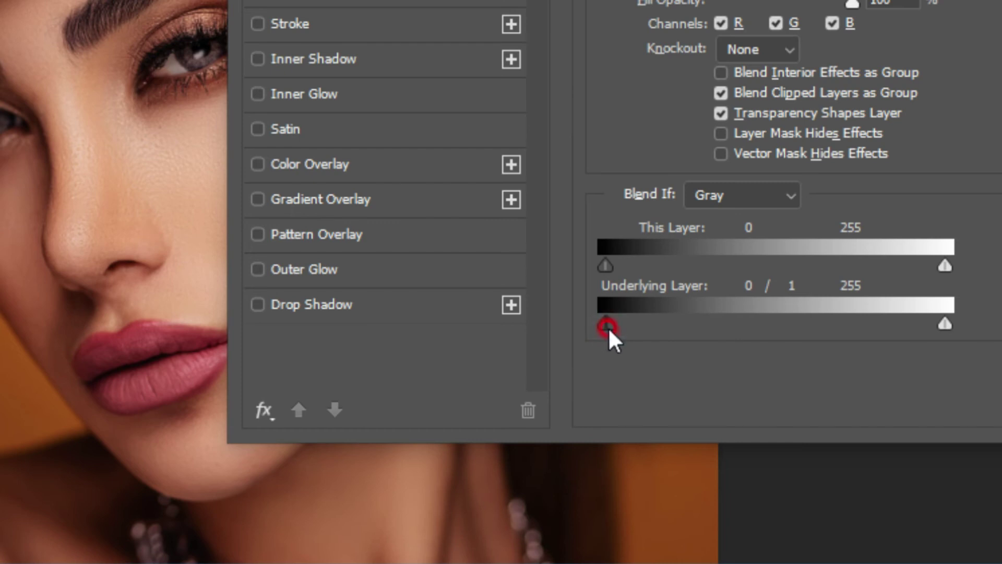
{"action": "left_click_drag", "start_coordinate": [611, 324], "coordinate": [672, 324]}
{"action": "left_click_drag", "start_coordinate": [601, 324], "coordinate": [615, 323]}
{"action": "left_click_drag", "start_coordinate": [676, 325], "coordinate": [683, 325]}
{"action": "left_click_drag", "start_coordinate": [619, 324], "coordinate": [610, 323]}
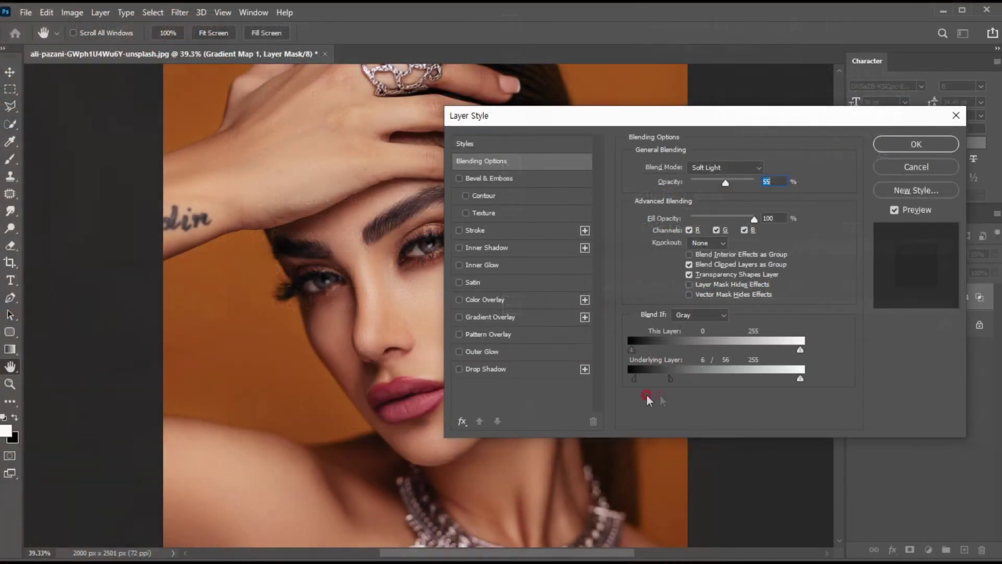
{"action": "left_click", "coordinate": [920, 147]}
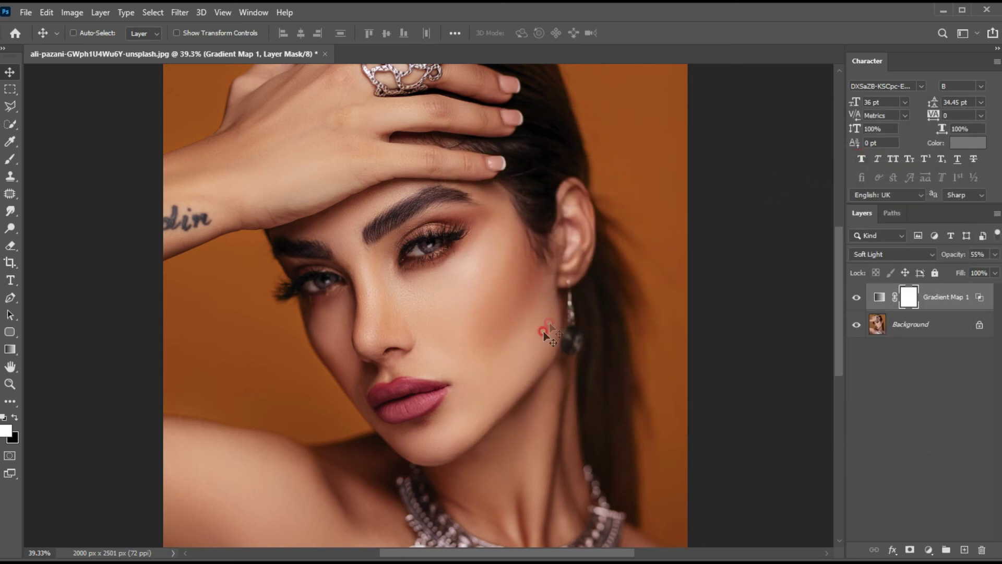
{"action": "left_click", "coordinate": [519, 279]}
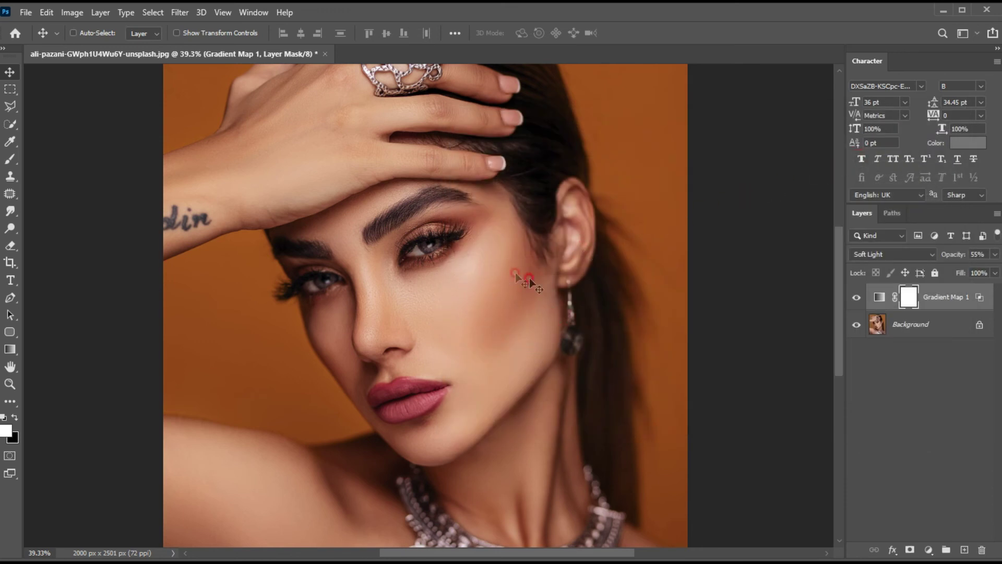
{"action": "left_click", "coordinate": [500, 295]}
{"action": "left_click", "coordinate": [856, 297]}
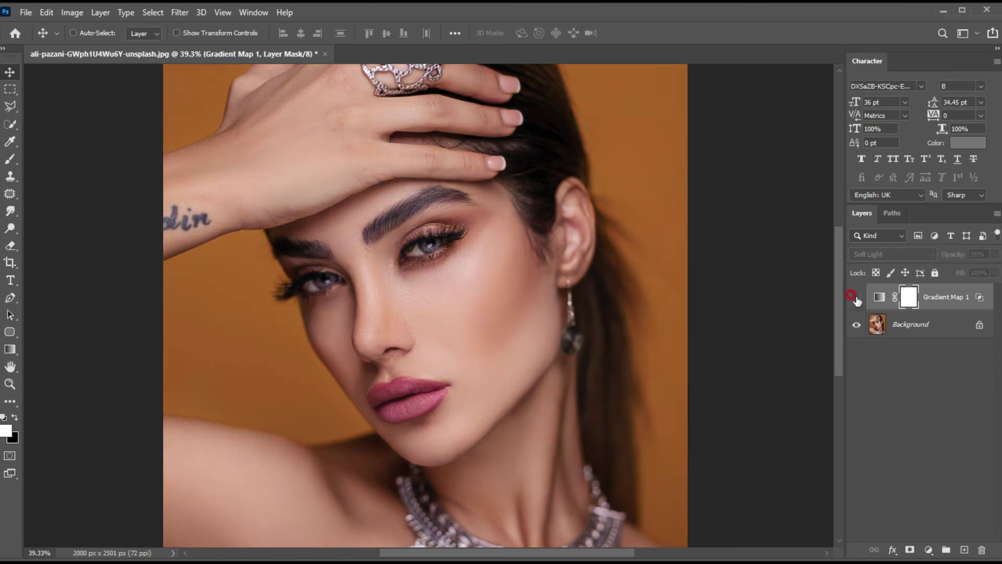
{"action": "left_click", "coordinate": [857, 297]}
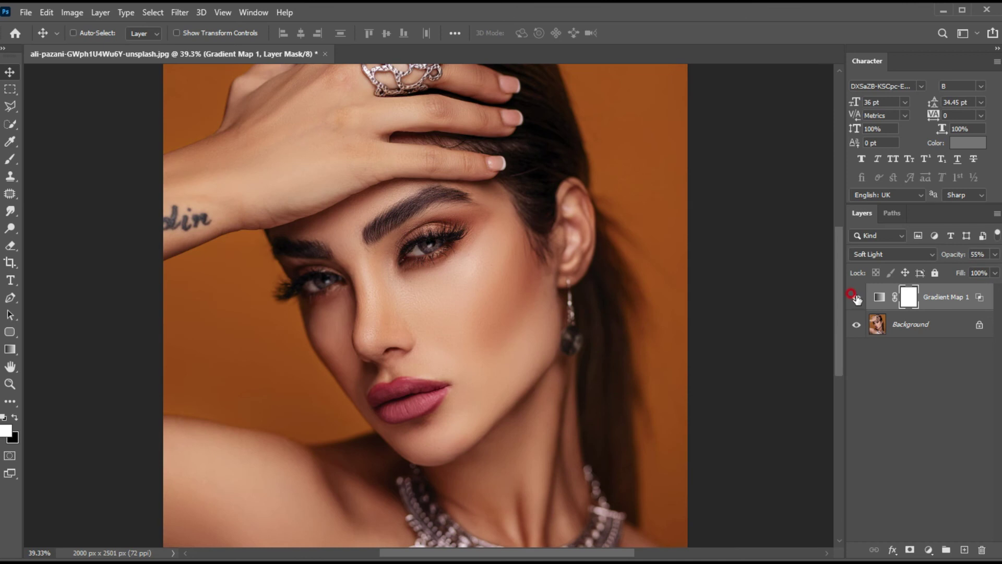
{"action": "left_click", "coordinate": [856, 297]}
{"action": "left_click", "coordinate": [857, 297]}
{"action": "left_click", "coordinate": [856, 297]}
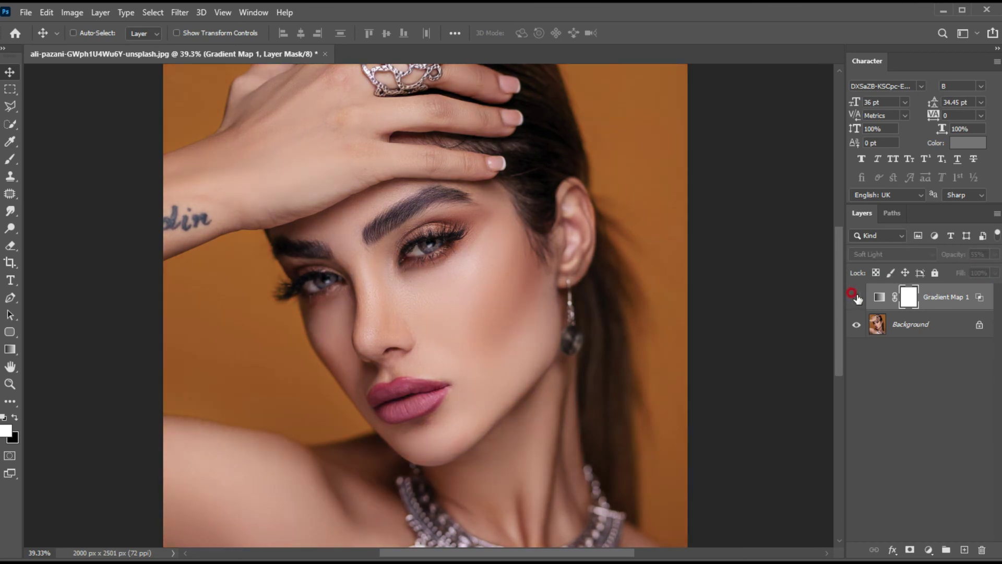
{"action": "left_click", "coordinate": [856, 297]}
{"action": "left_click", "coordinate": [856, 297]}
{"action": "left_click", "coordinate": [856, 297]}
{"action": "left_click", "coordinate": [856, 297]}
{"action": "left_click", "coordinate": [856, 297]}
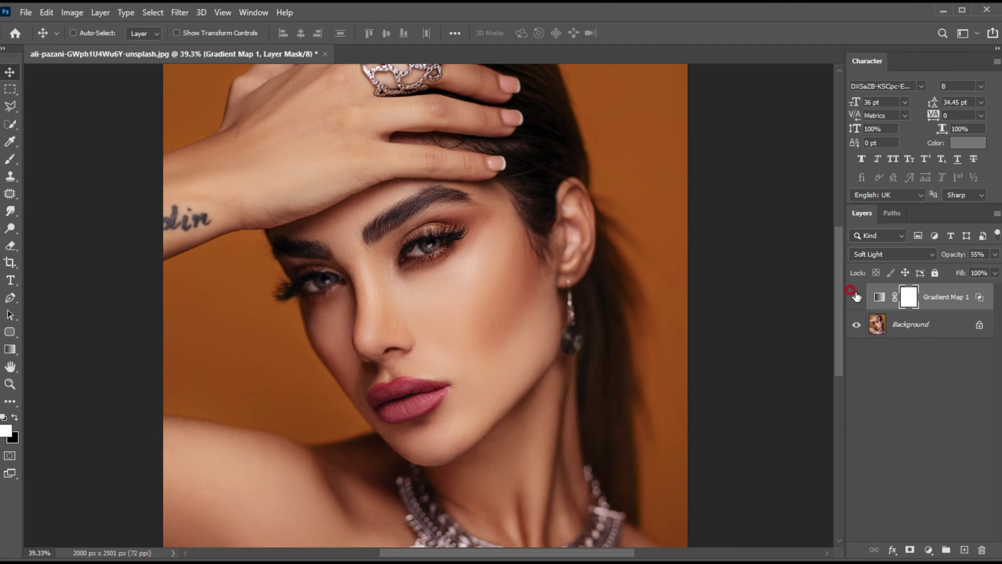
{"action": "left_click", "coordinate": [857, 297]}
{"action": "left_click", "coordinate": [856, 297]}
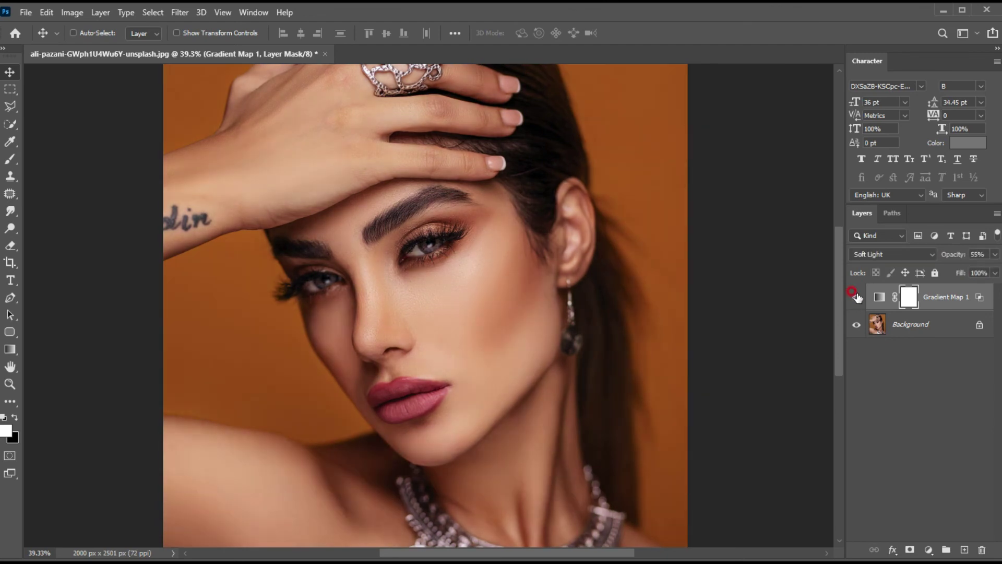